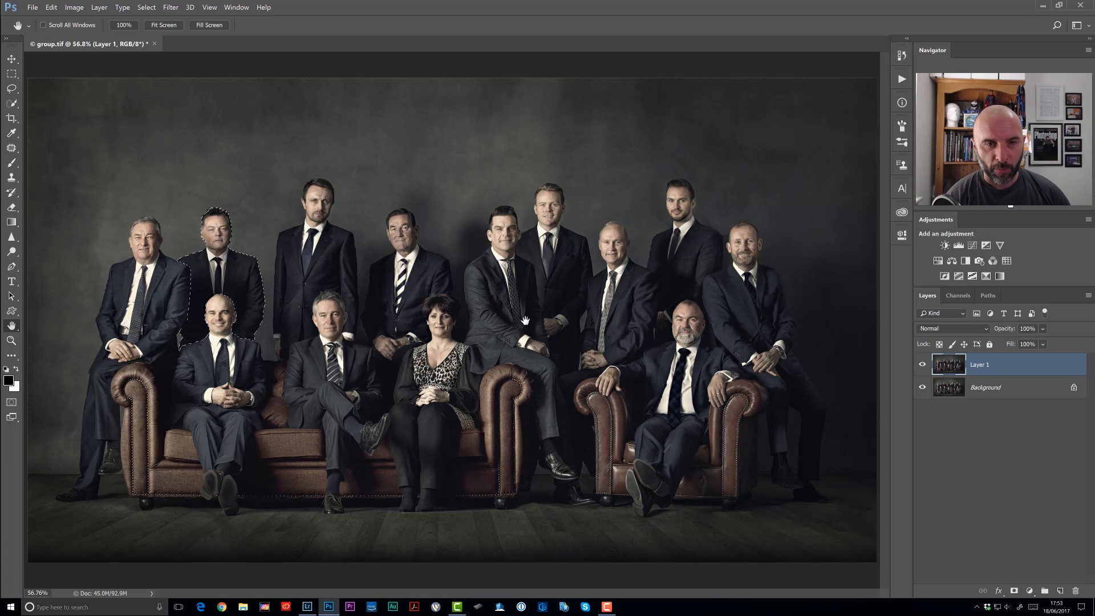
Try a Content-Aware fill with Color Adaptation on the selected man standing behind the bald seated man on Layer 1.
{"action": "left_click_drag", "start_coordinate": [213, 265], "coordinate": [473, 272]}
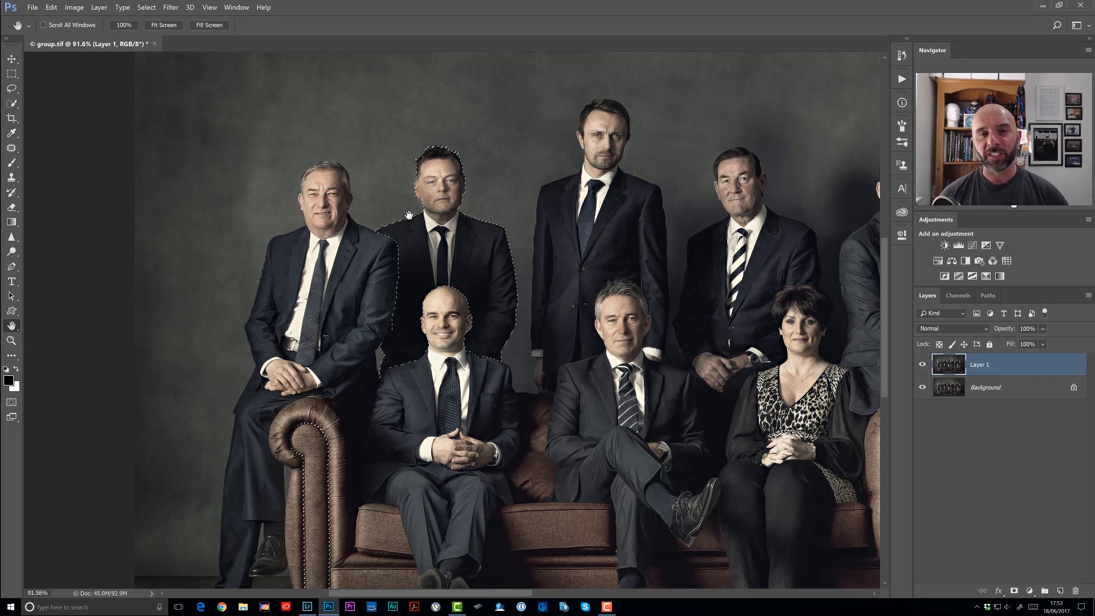
{"action": "key", "text": "v"}
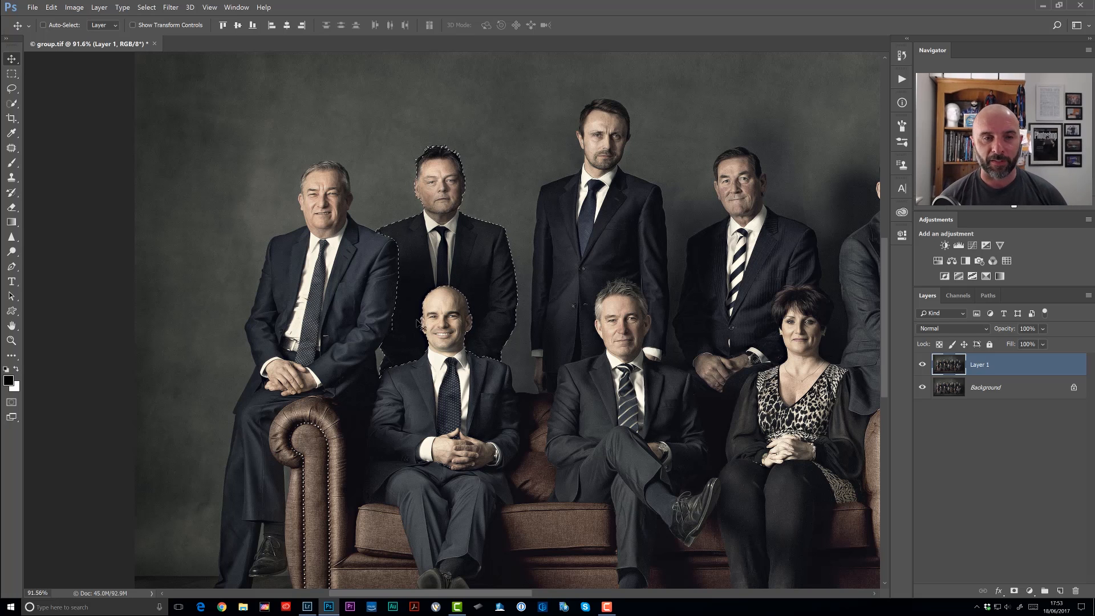
{"action": "left_click", "coordinate": [51, 6]}
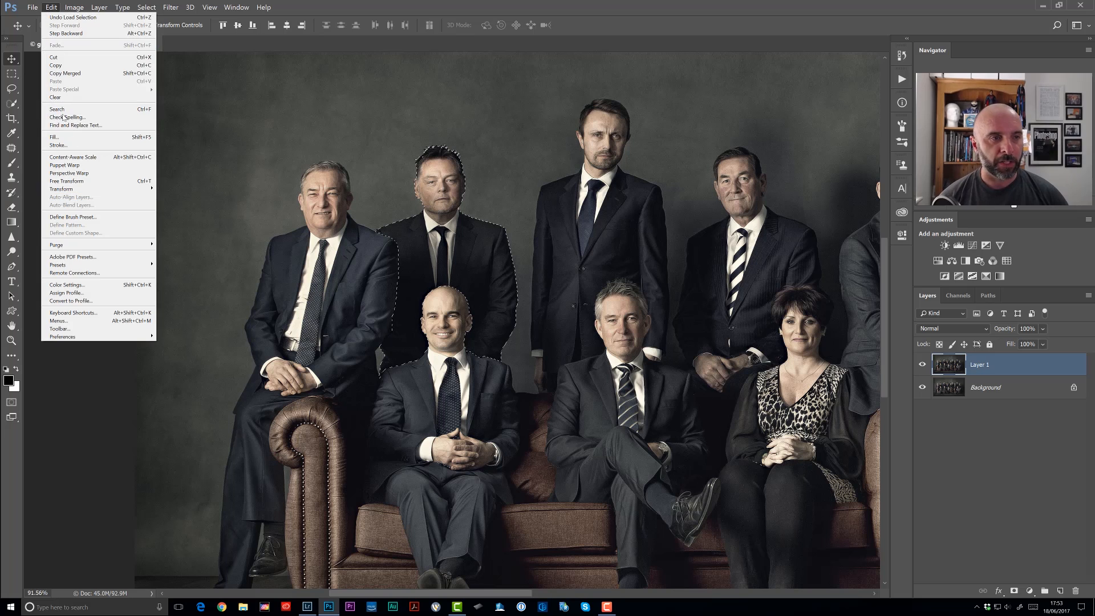
{"action": "left_click", "coordinate": [63, 139]}
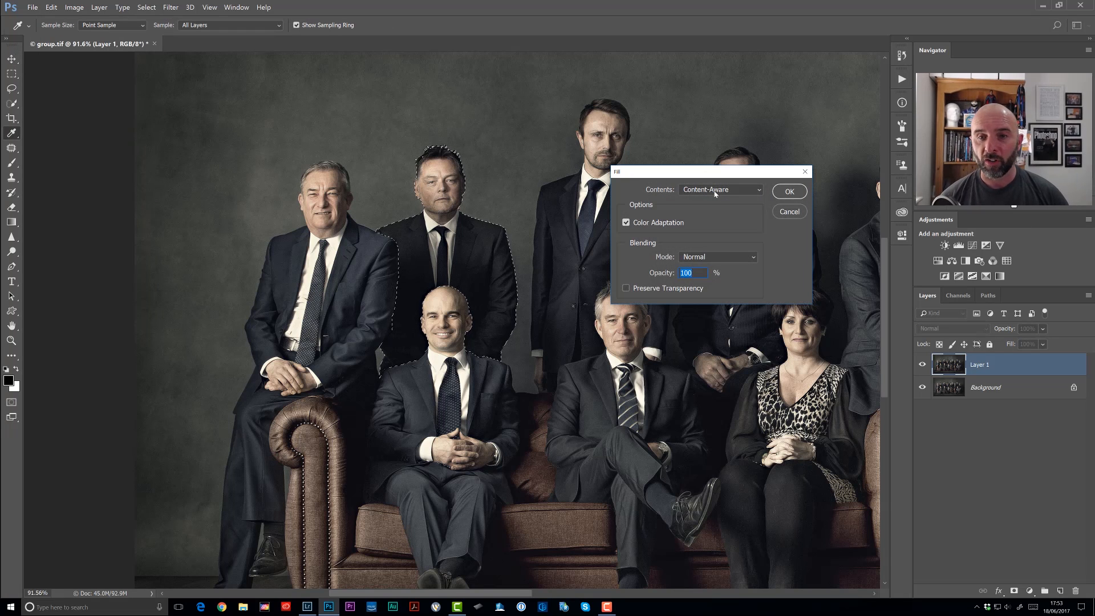
{"action": "left_click", "coordinate": [714, 192]}
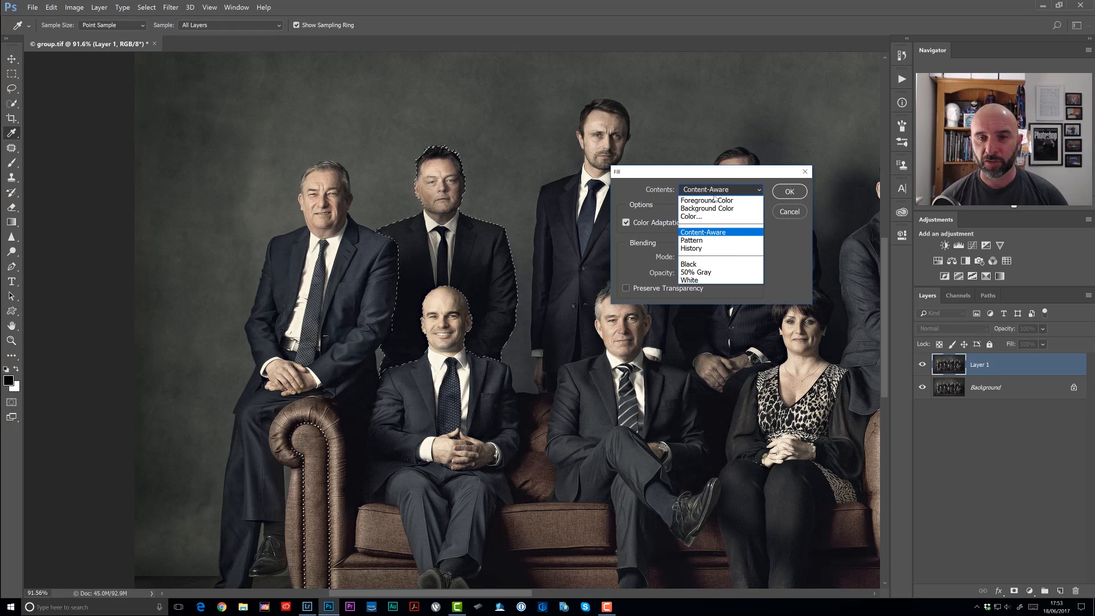
{"action": "left_click", "coordinate": [696, 233]}
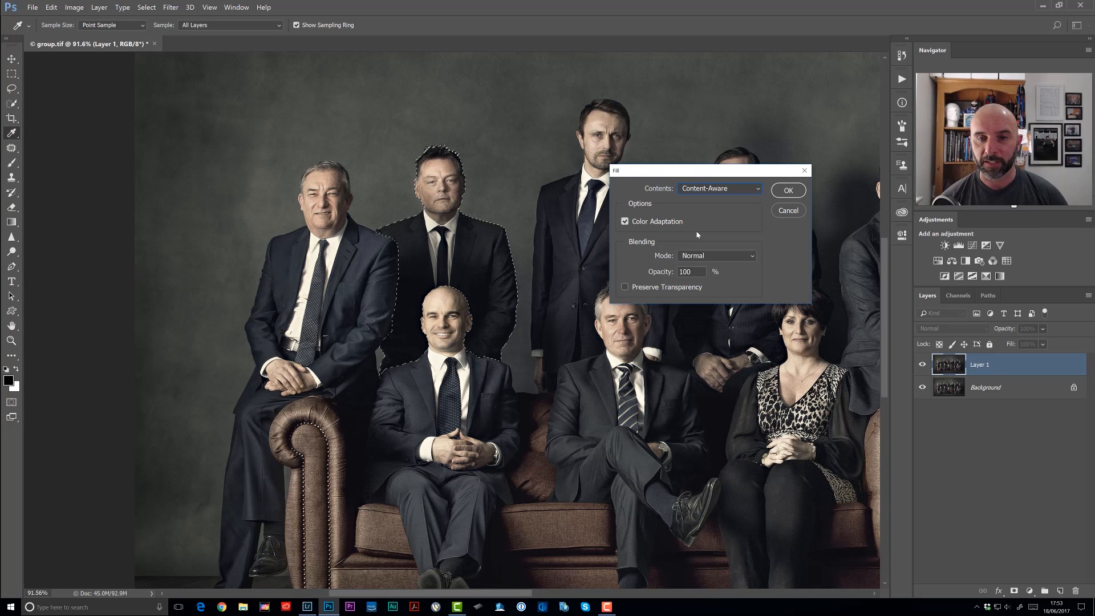
{"action": "left_click", "coordinate": [788, 191]}
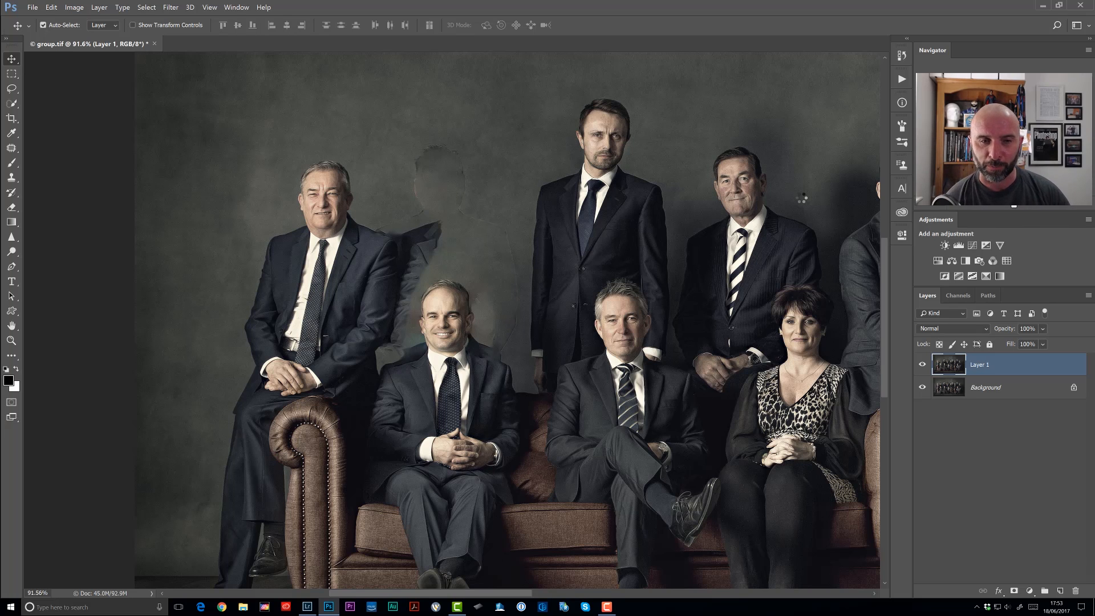
Inspect the filled area up close and undo the Content-Aware fill, leaving no active selection.
{"action": "scroll", "coordinate": [441, 307], "scroll_direction": "up", "scroll_amount": 5}
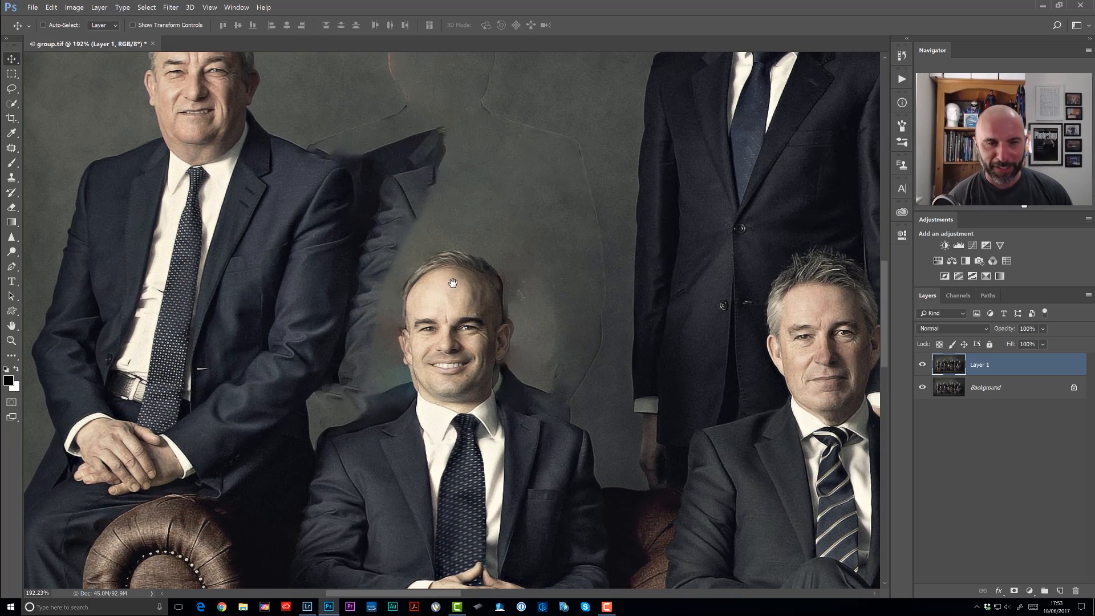
{"action": "scroll", "coordinate": [448, 277], "scroll_direction": "down", "scroll_amount": 3}
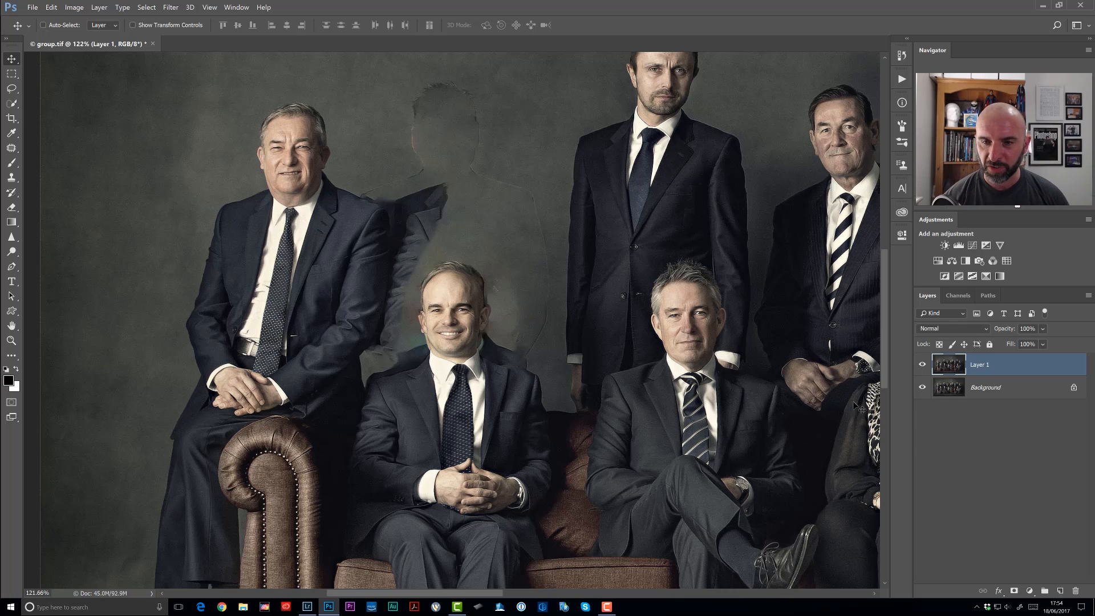
{"action": "key", "text": "Delete"}
{"action": "key", "text": "ctrl+j"}
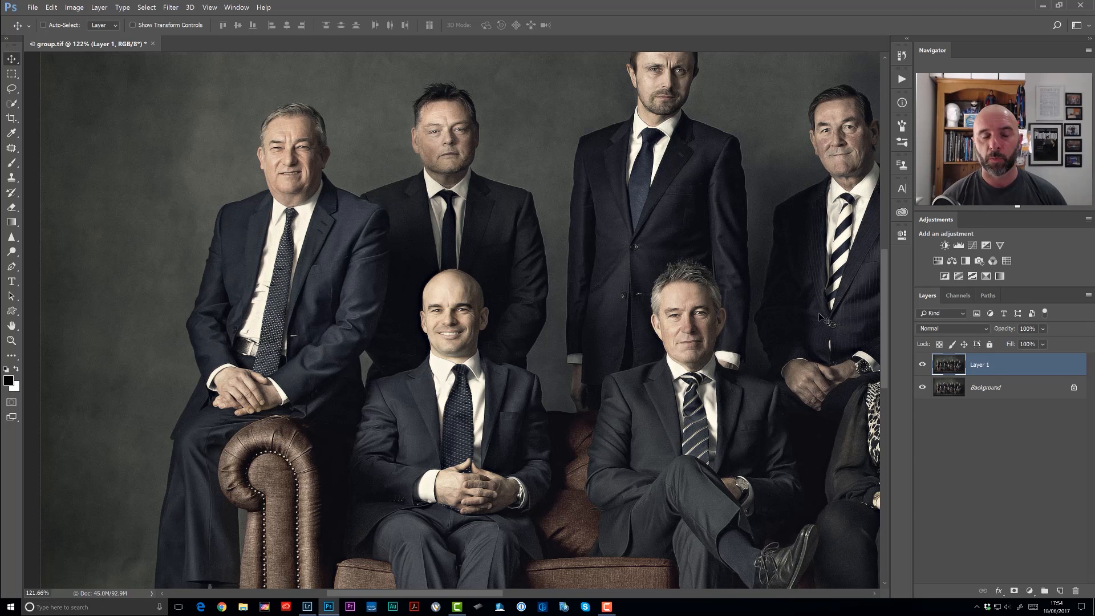
{"action": "scroll", "coordinate": [286, 240], "scroll_direction": "down", "scroll_amount": 5}
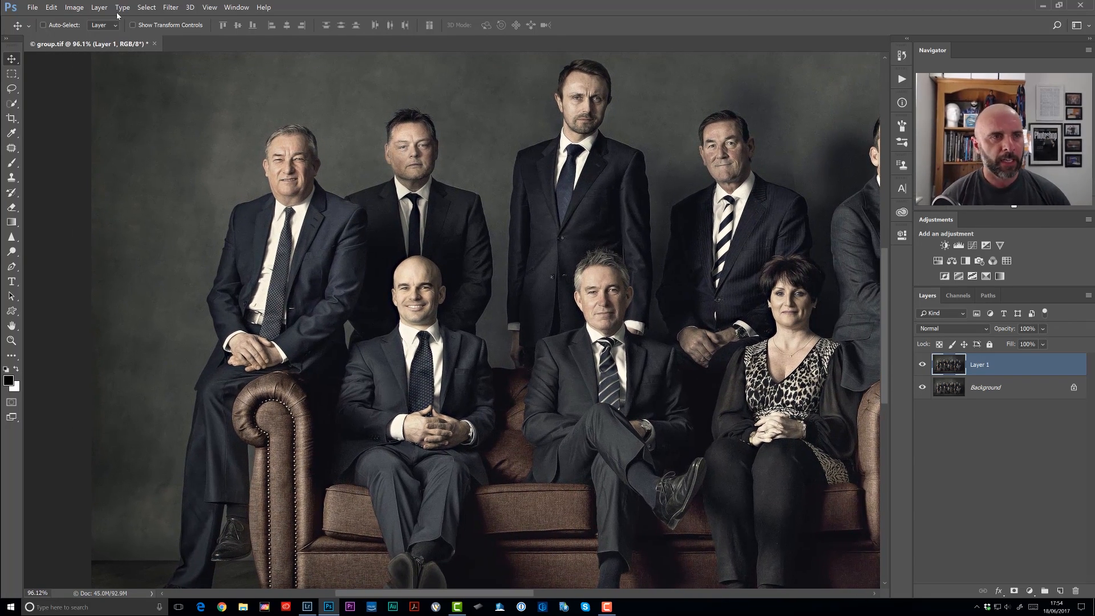
Load the saved "man" channel of group.tif as a new selection.
{"action": "left_click", "coordinate": [147, 8]}
{"action": "left_click", "coordinate": [178, 174]}
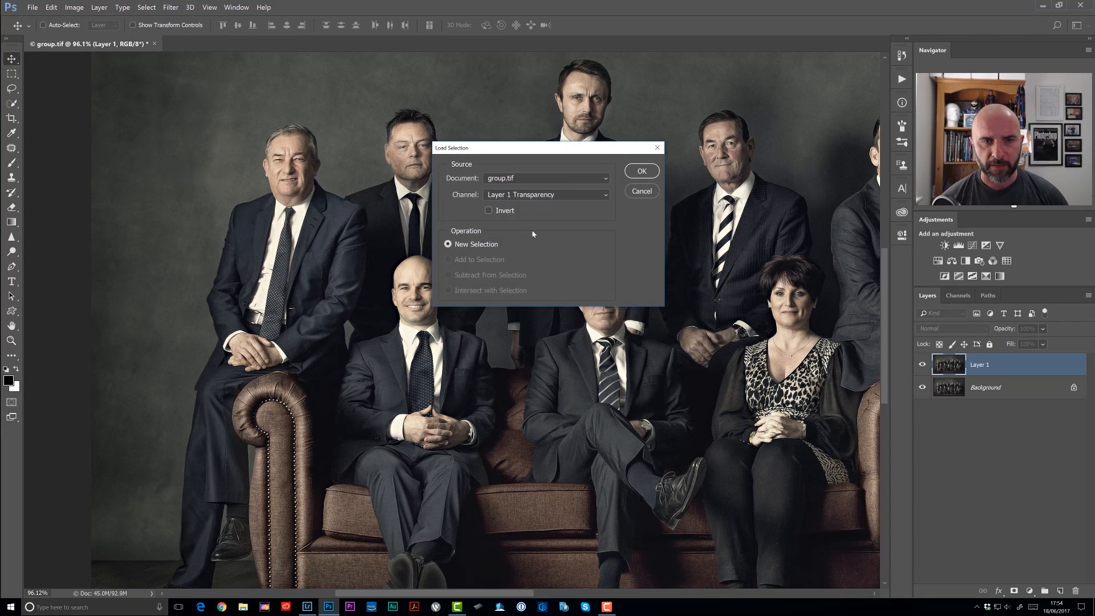
{"action": "left_click", "coordinate": [531, 194]}
{"action": "left_click", "coordinate": [530, 220]}
{"action": "left_click", "coordinate": [648, 168]}
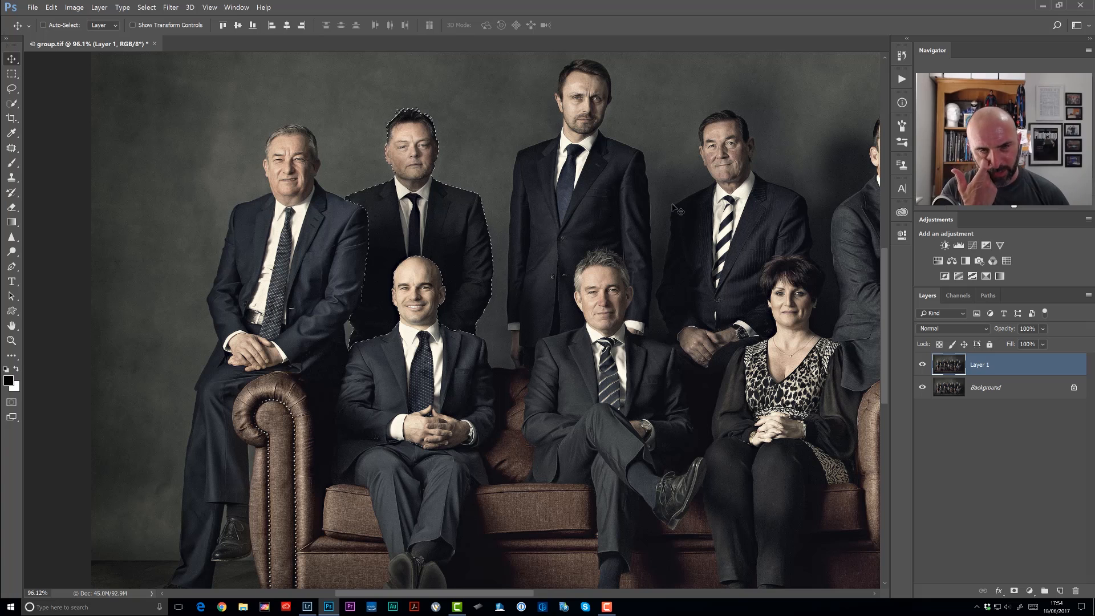
Add the backdrop above and around the selected man to the selection with the Lasso tool, excluding the neighbouring people.
{"action": "scroll", "coordinate": [499, 269], "scroll_direction": "up", "scroll_amount": 1}
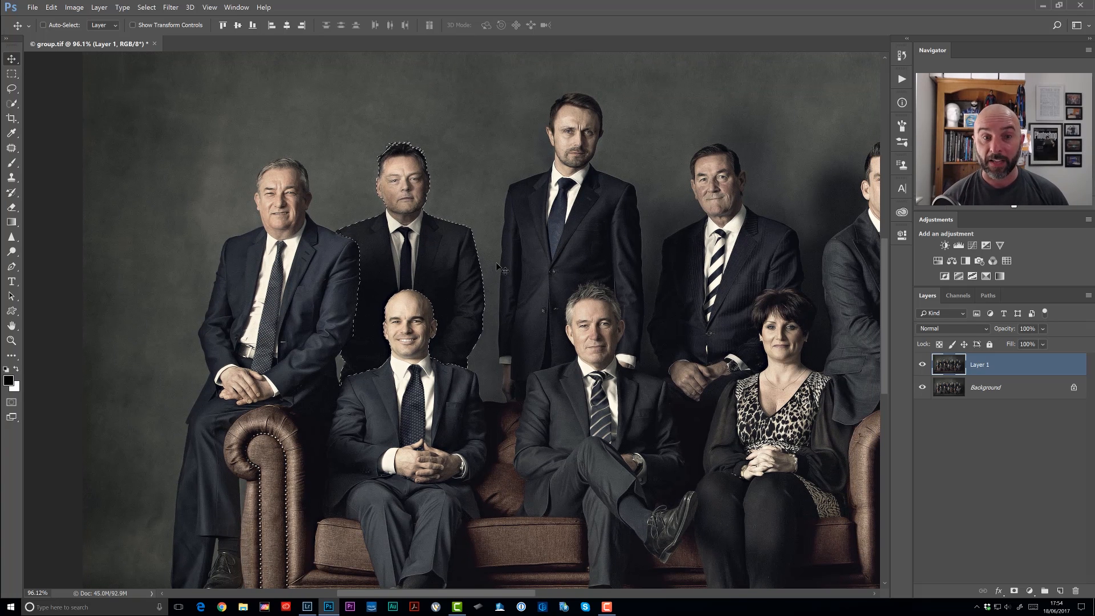
{"action": "scroll", "coordinate": [494, 260], "scroll_direction": "up", "scroll_amount": 1}
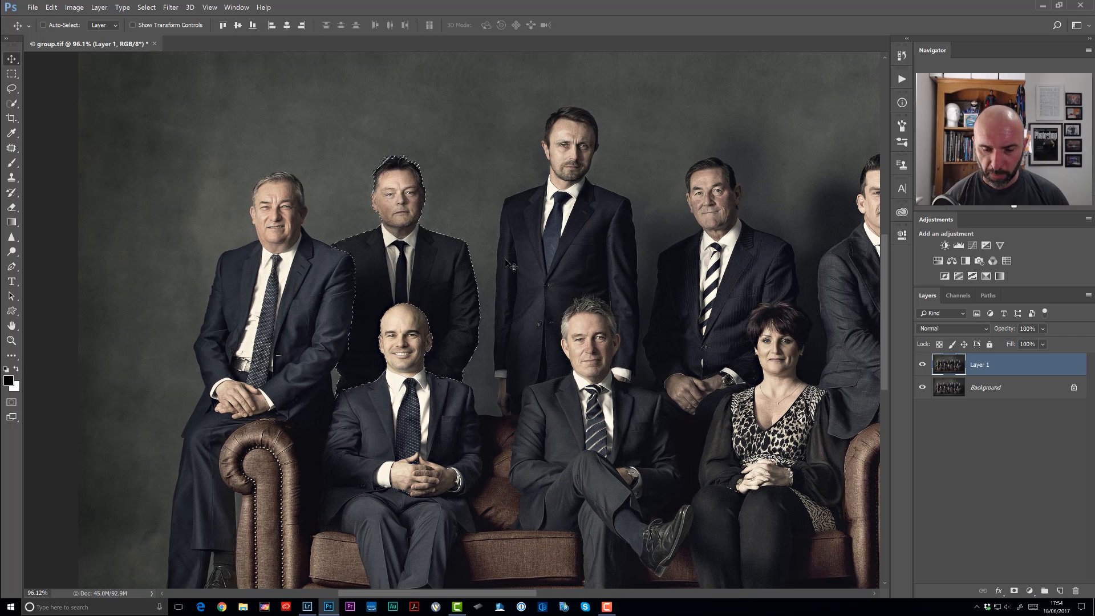
{"action": "key", "text": "l"}
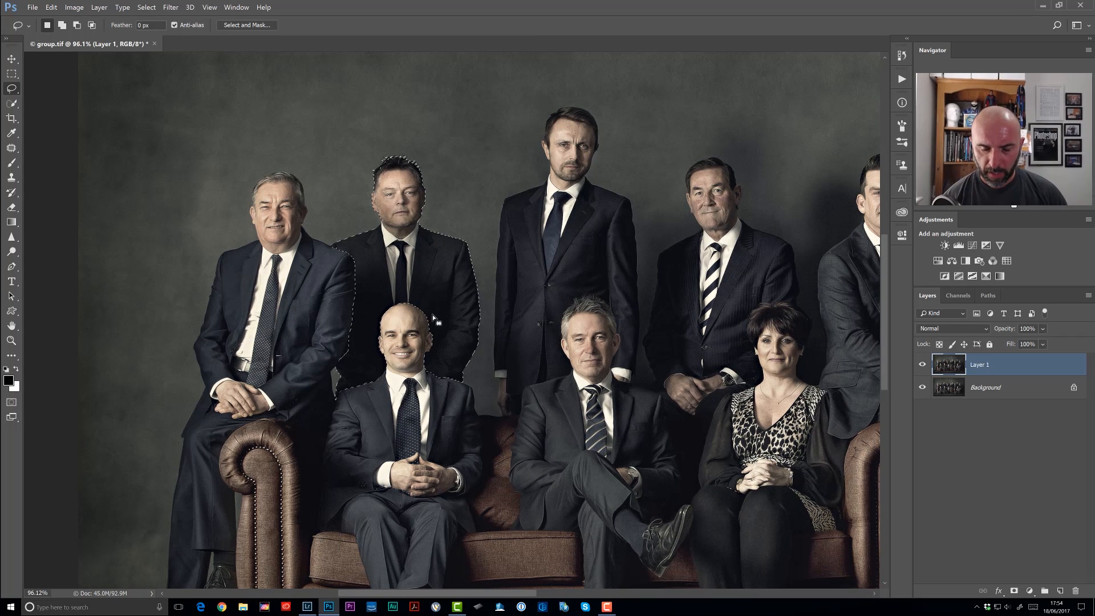
{"action": "key", "text": "shift"}
{"action": "mouse_move", "coordinate": [462, 380]}
{"action": "left_mouse_down"}
{"action": "mouse_move", "coordinate": [494, 345]}
{"action": "mouse_move", "coordinate": [491, 213]}
{"action": "mouse_move", "coordinate": [535, 164]}
{"action": "mouse_move", "coordinate": [544, 105]}
{"action": "mouse_move", "coordinate": [528, 76]}
{"action": "mouse_move", "coordinate": [443, 58]}
{"action": "mouse_move", "coordinate": [264, 56]}
{"action": "mouse_move", "coordinate": [220, 57]}
{"action": "mouse_move", "coordinate": [180, 76]}
{"action": "mouse_move", "coordinate": [170, 115]}
{"action": "mouse_move", "coordinate": [202, 147]}
{"action": "mouse_move", "coordinate": [290, 165]}
{"action": "mouse_move", "coordinate": [332, 245]}
{"action": "mouse_move", "coordinate": [437, 327]}
{"action": "mouse_move", "coordinate": [375, 344]}
{"action": "mouse_move", "coordinate": [386, 348]}
{"action": "mouse_move", "coordinate": [410, 318]}
{"action": "mouse_move", "coordinate": [423, 371]}
{"action": "left_mouse_up"}
{"action": "key", "text": "w"}
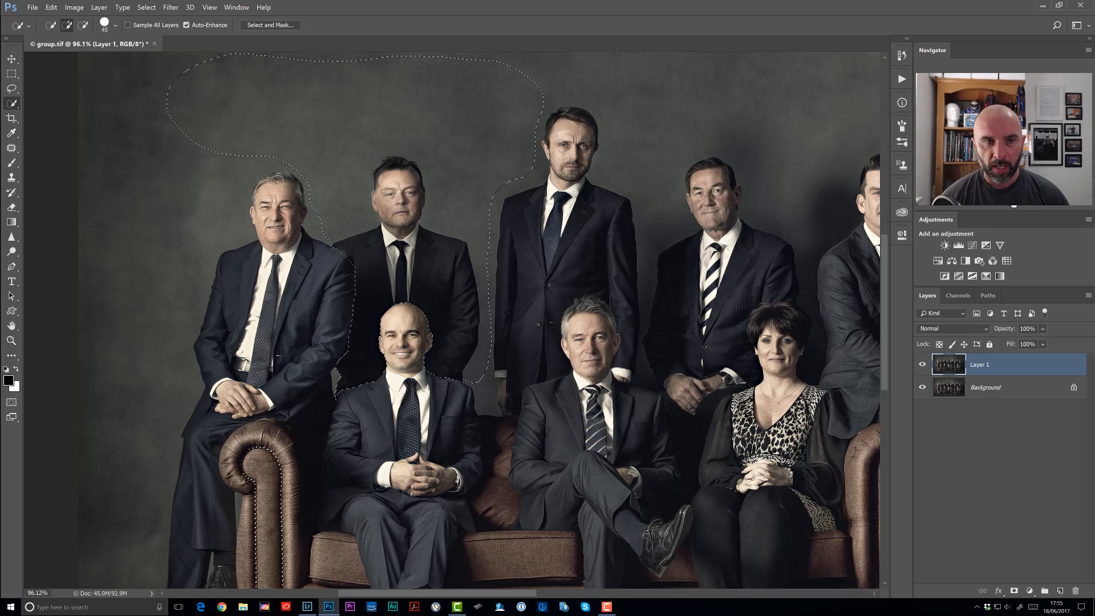
Add a layer mask to Layer 1 from the selection and check the mask on its own.
{"action": "left_click", "coordinate": [1013, 591]}
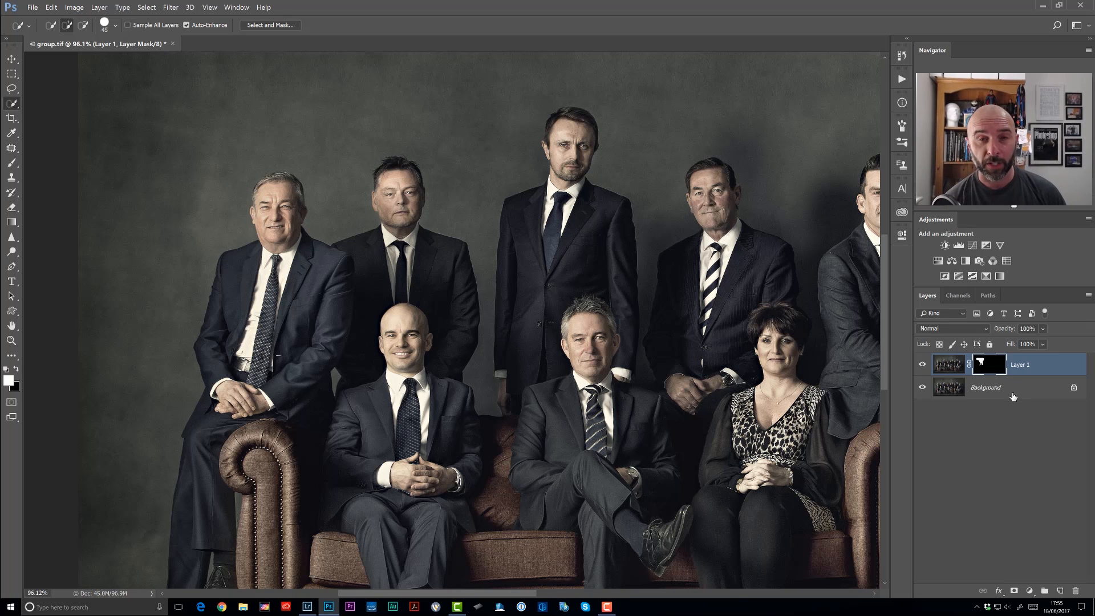
{"action": "left_click", "coordinate": [990, 367], "text": "alt"}
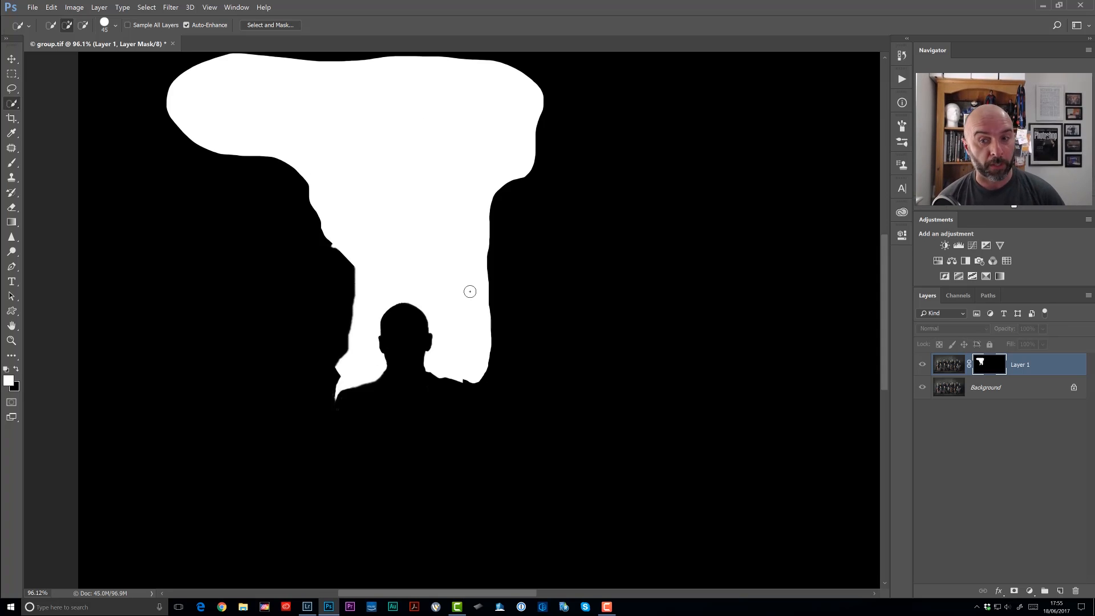
{"action": "left_click", "coordinate": [987, 368], "text": "alt"}
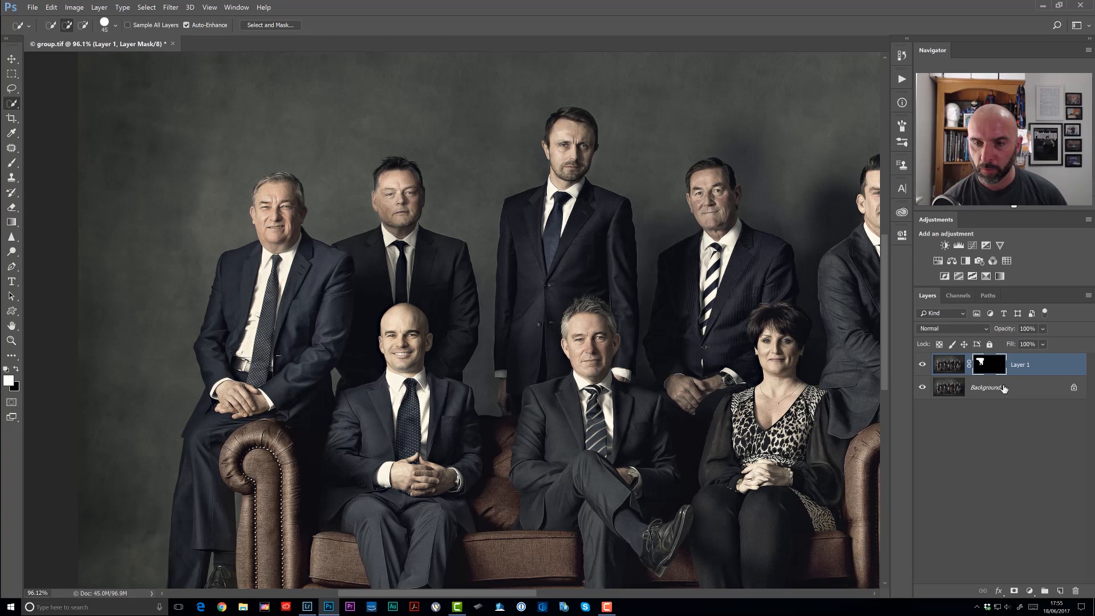
Target Layer 1's image instead of its mask and load the saved "man" channel as a new selection.
{"action": "left_click", "coordinate": [948, 369]}
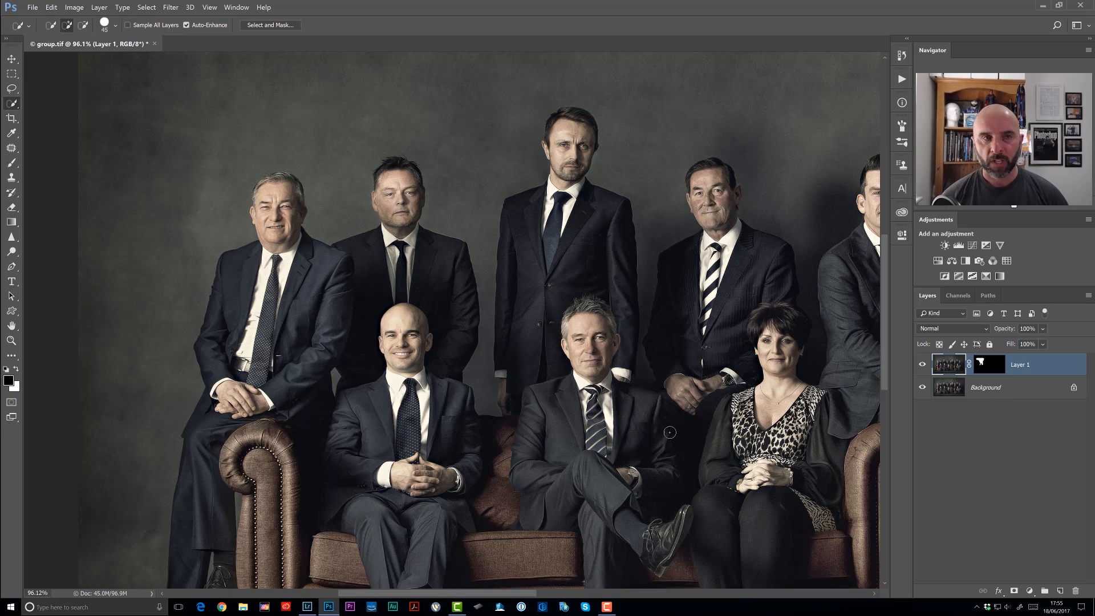
{"action": "left_click", "coordinate": [147, 8]}
{"action": "left_click", "coordinate": [177, 173]}
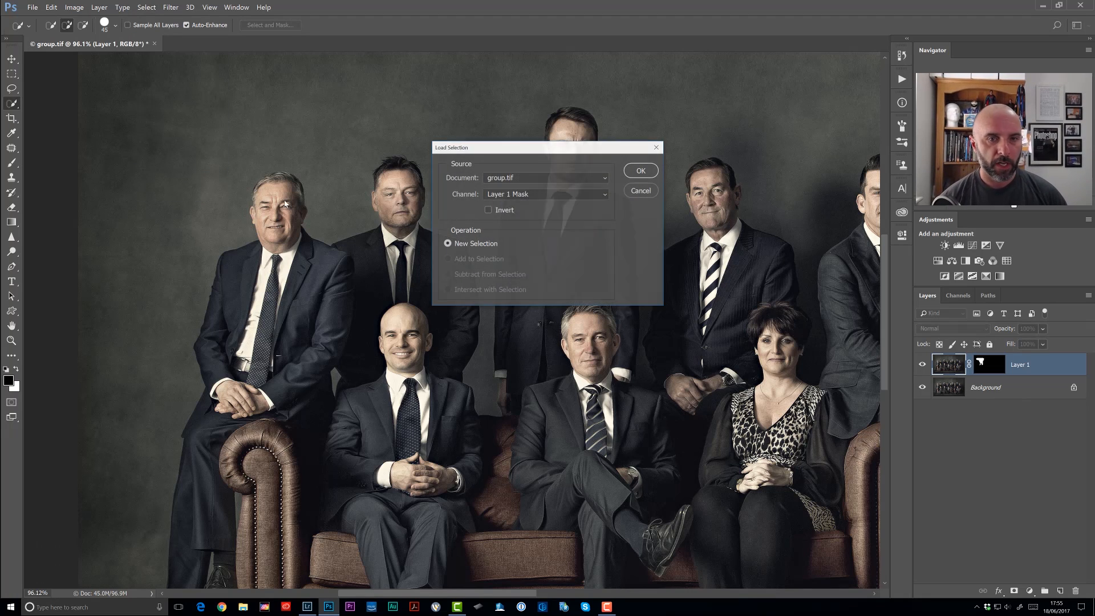
{"action": "left_click", "coordinate": [504, 193]}
{"action": "left_click", "coordinate": [510, 229]}
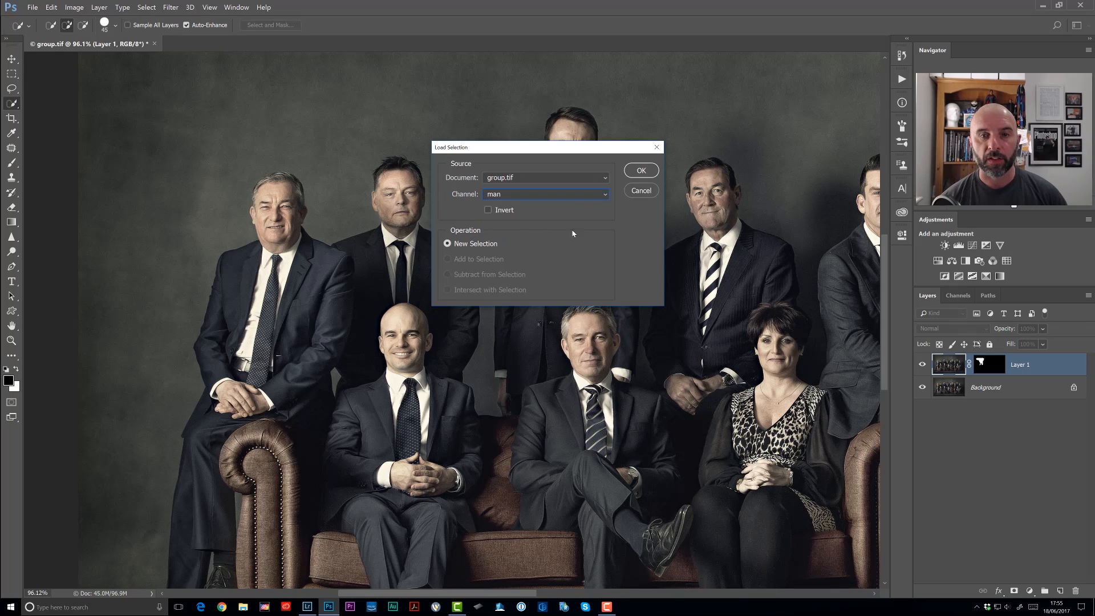
{"action": "left_click", "coordinate": [639, 171]}
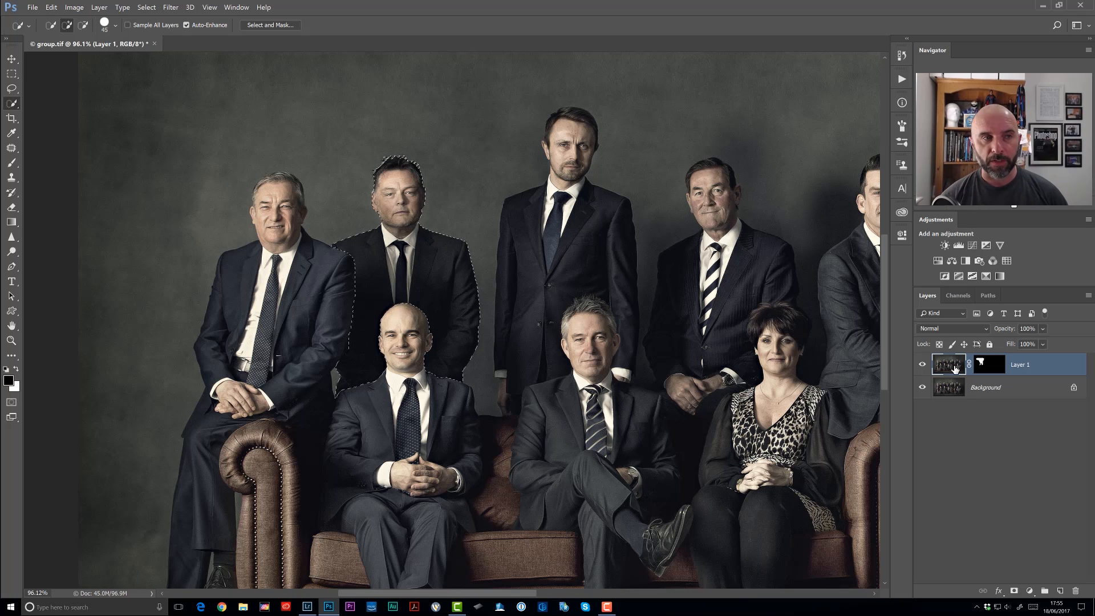
Fill the selected man with Content-Aware, Color Adaptation on, Normal mode and 100% opacity, and deselect.
{"action": "left_click", "coordinate": [51, 7]}
{"action": "left_click", "coordinate": [55, 137]}
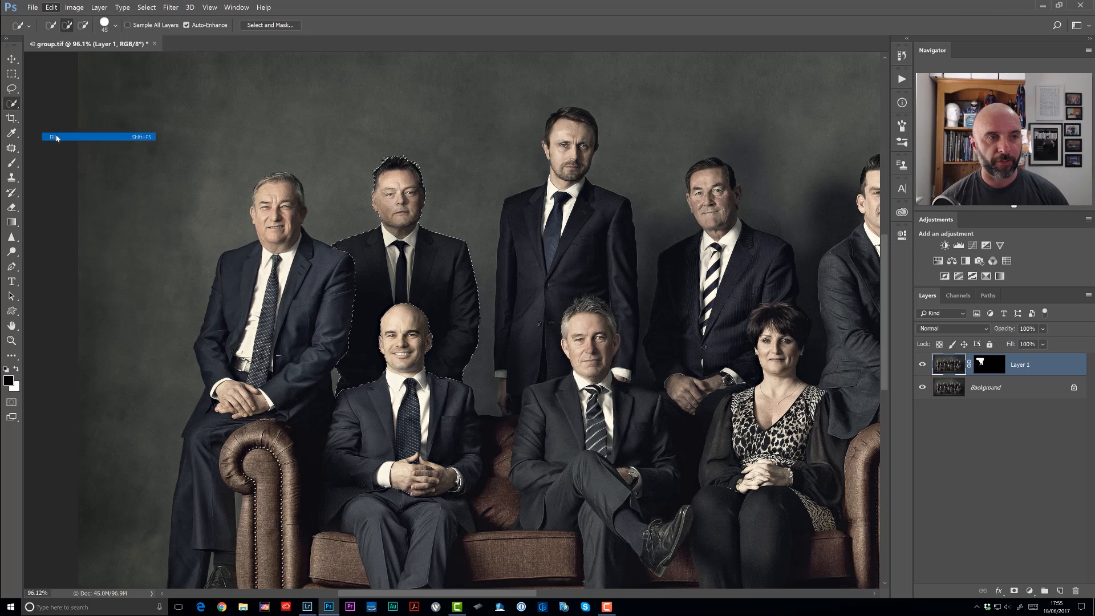
{"action": "left_click", "coordinate": [702, 190]}
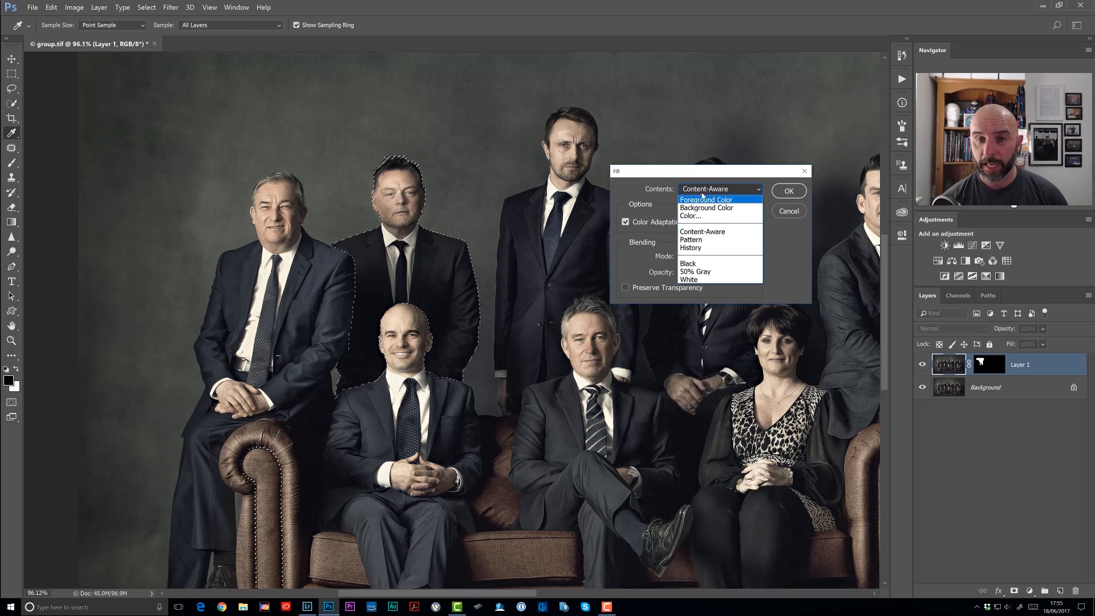
{"action": "left_click", "coordinate": [703, 232]}
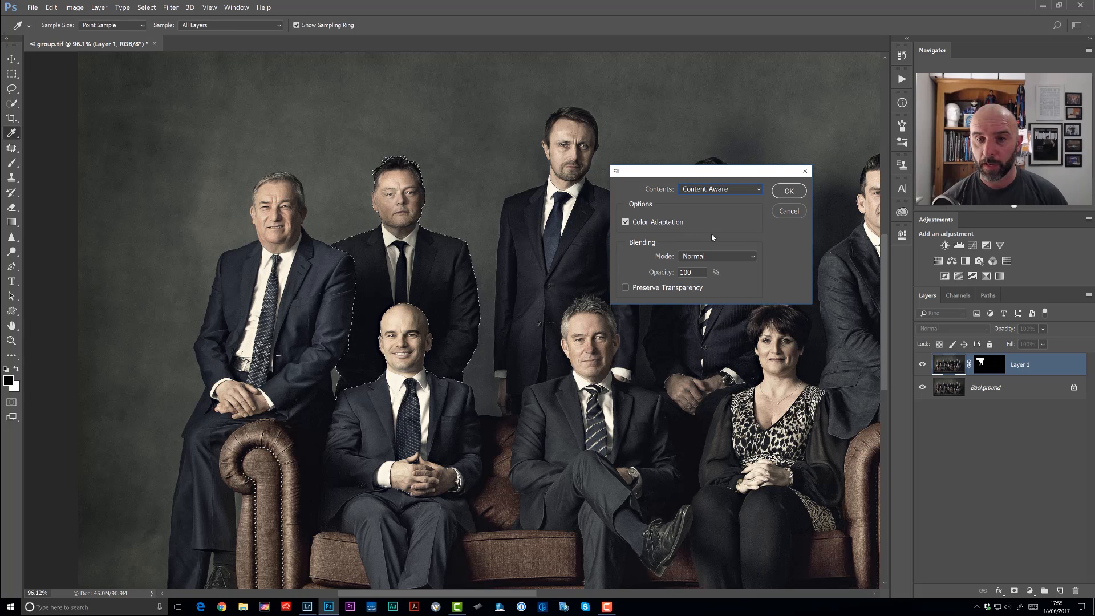
{"action": "left_click", "coordinate": [787, 191]}
{"action": "key", "text": "w"}
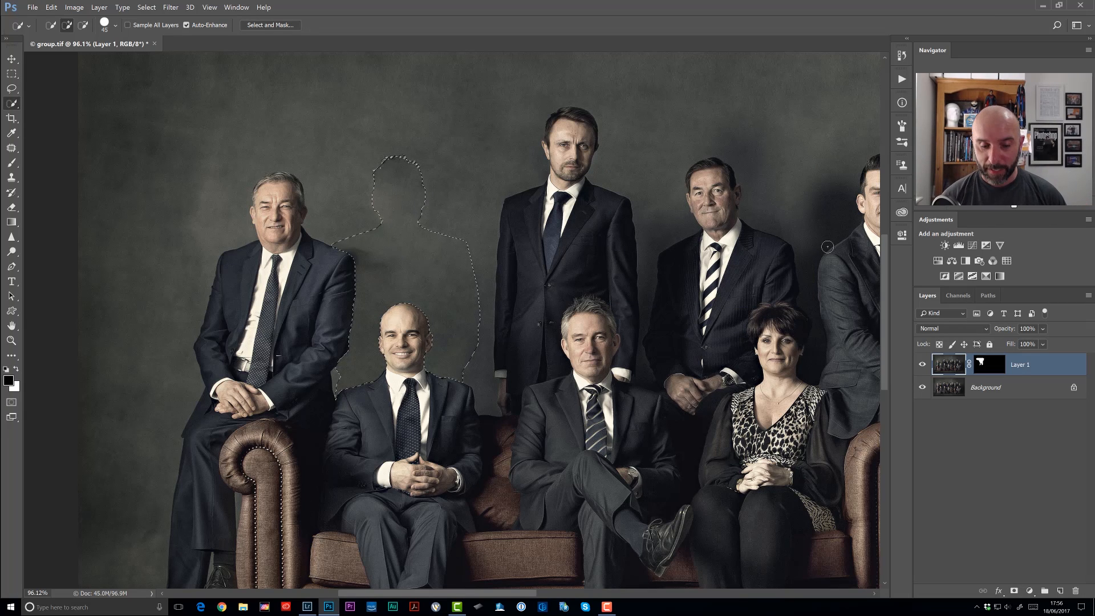
{"action": "key", "text": "ctrl+d"}
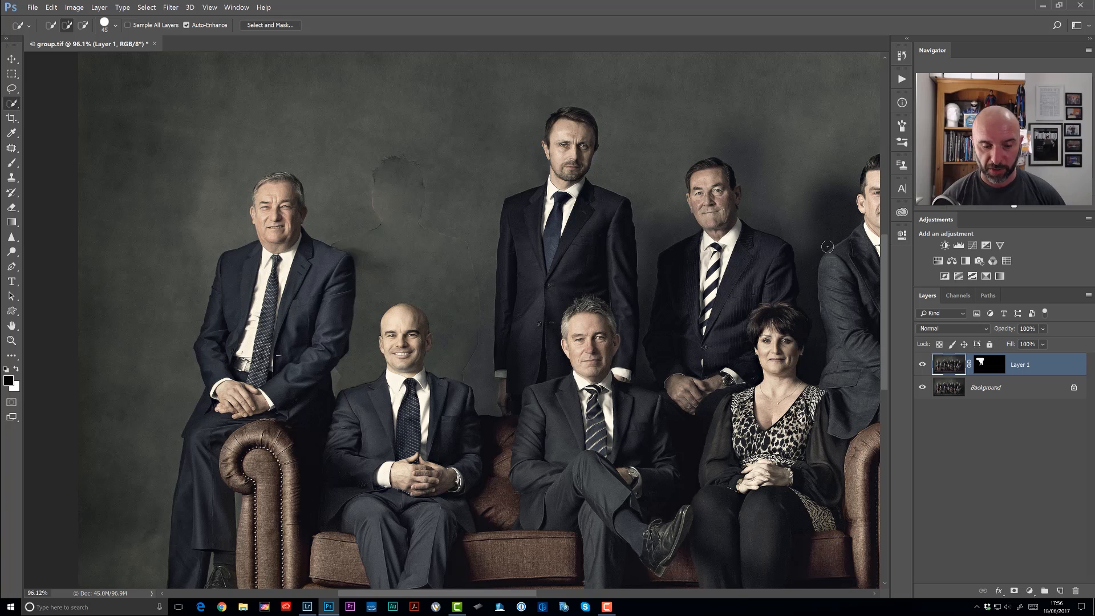
Lasso the leftover head outline on the backdrop and fill it with Content-Aware.
{"action": "scroll", "coordinate": [413, 189], "scroll_direction": "up", "scroll_amount": 3}
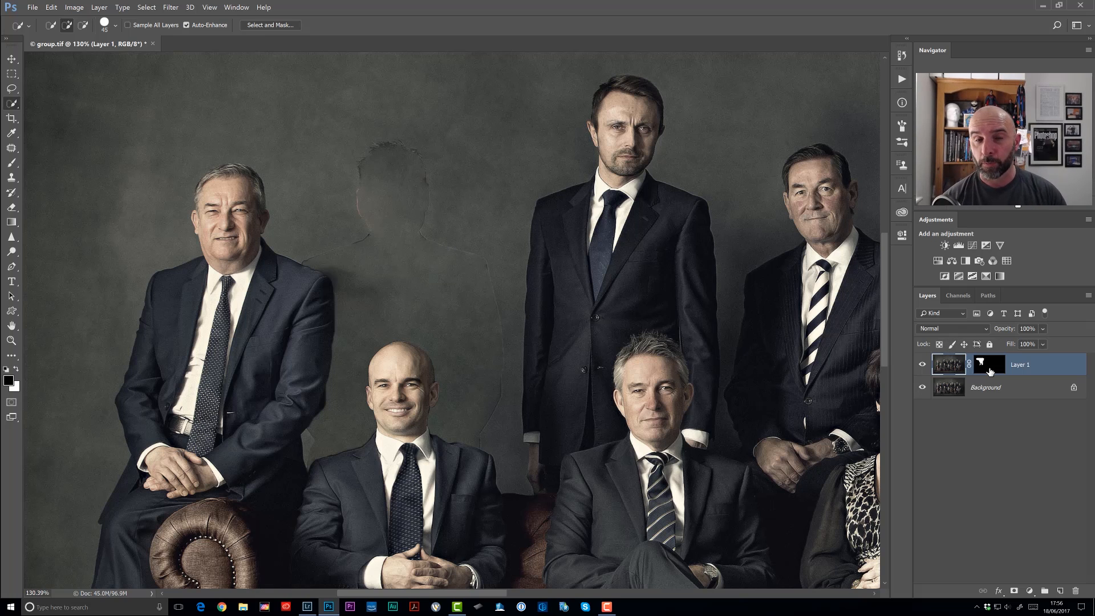
{"action": "key", "text": "l"}
{"action": "mouse_move", "coordinate": [410, 130]}
{"action": "left_mouse_down"}
{"action": "mouse_move", "coordinate": [435, 221]}
{"action": "mouse_move", "coordinate": [403, 252]}
{"action": "mouse_move", "coordinate": [355, 235]}
{"action": "left_mouse_up"}
{"action": "left_click_drag", "start_coordinate": [442, 140], "coordinate": [444, 142]}
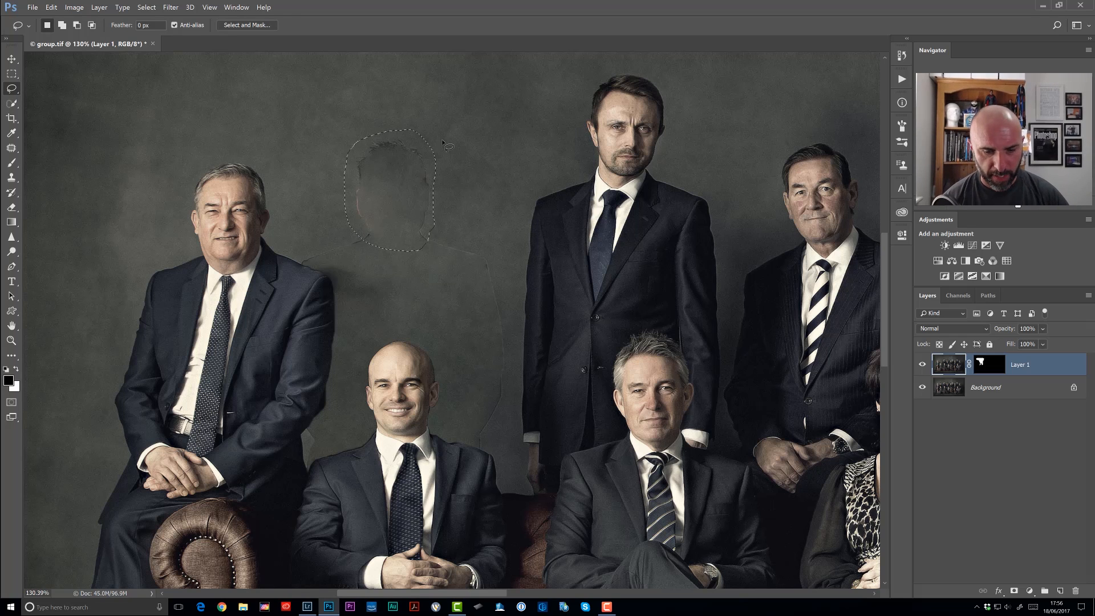
{"action": "key", "text": "shift+BackSpace"}
{"action": "key", "text": "Return"}
{"action": "key", "text": "ctrl+d"}
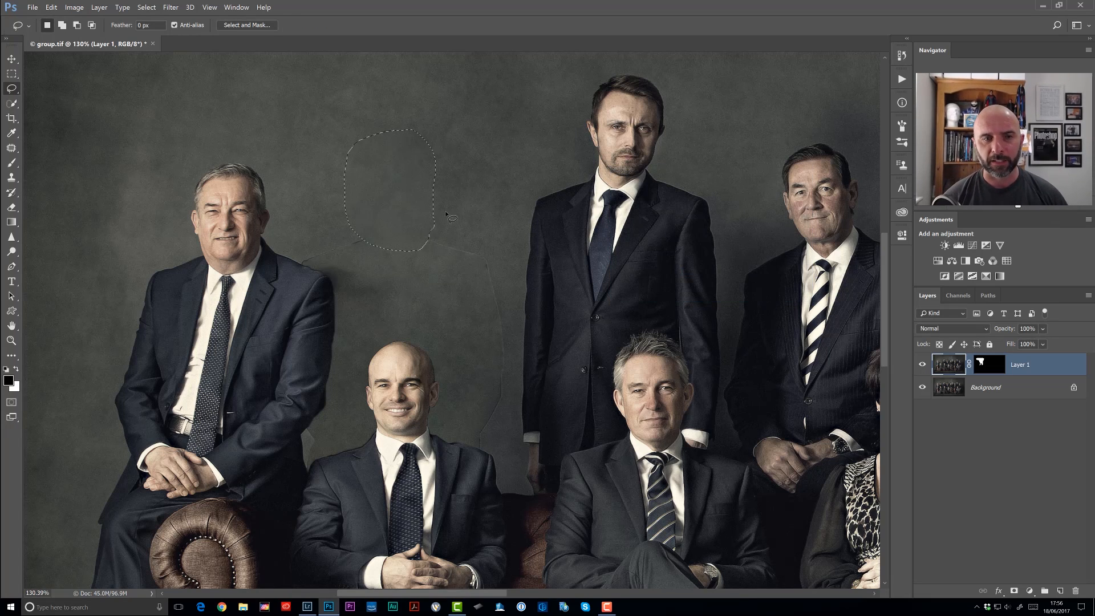
Lasso the remaining body outline traces below the removed head and fill them with Content-Aware.
{"action": "mouse_move", "coordinate": [446, 224]}
{"action": "left_mouse_down"}
{"action": "mouse_move", "coordinate": [504, 279]}
{"action": "mouse_move", "coordinate": [507, 335]}
{"action": "mouse_move", "coordinate": [492, 361]}
{"action": "mouse_move", "coordinate": [439, 271]}
{"action": "mouse_move", "coordinate": [443, 204]}
{"action": "left_mouse_up"}
{"action": "key", "text": "shift+BackSpace"}
{"action": "key", "text": "Return"}
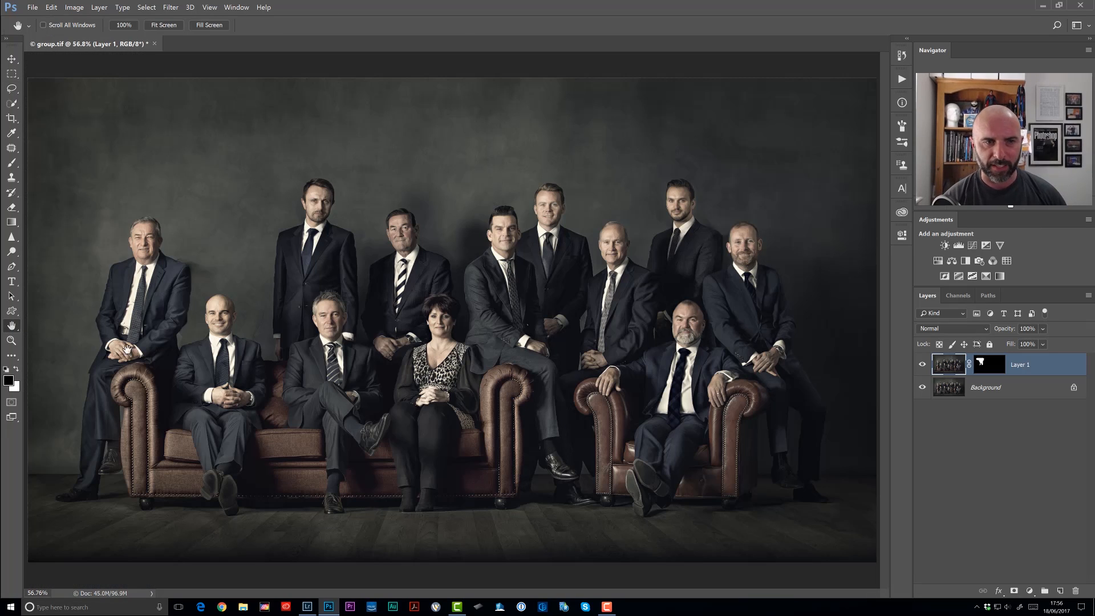
Compare the whole group photo before and after the removal by toggling Layer 1's visibility.
{"action": "double_click", "coordinate": [11, 326]}
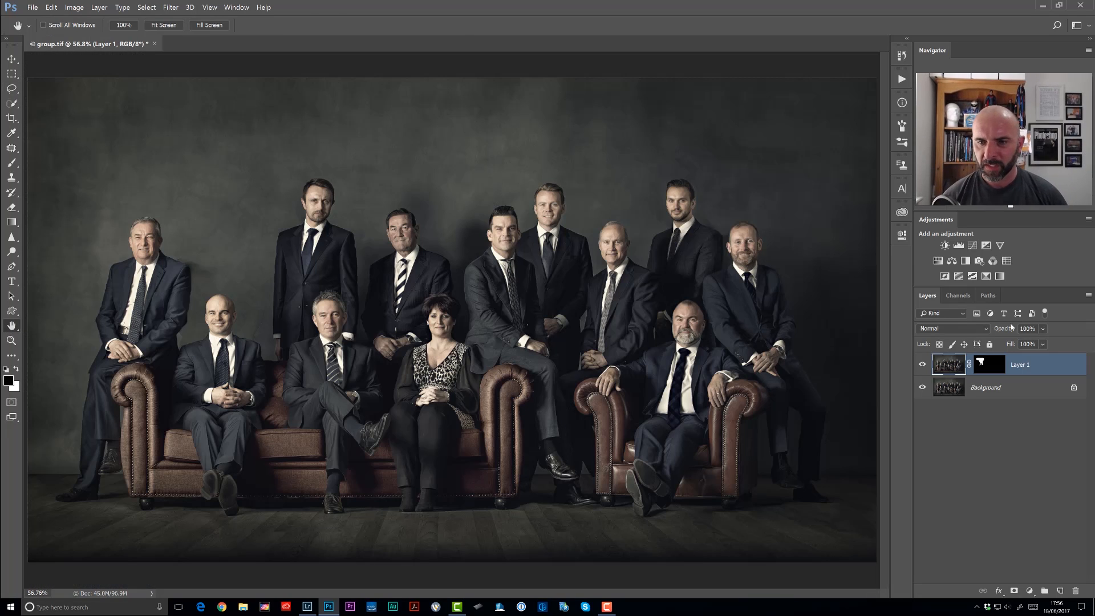
{"action": "left_click", "coordinate": [922, 366]}
{"action": "left_click", "coordinate": [922, 365]}
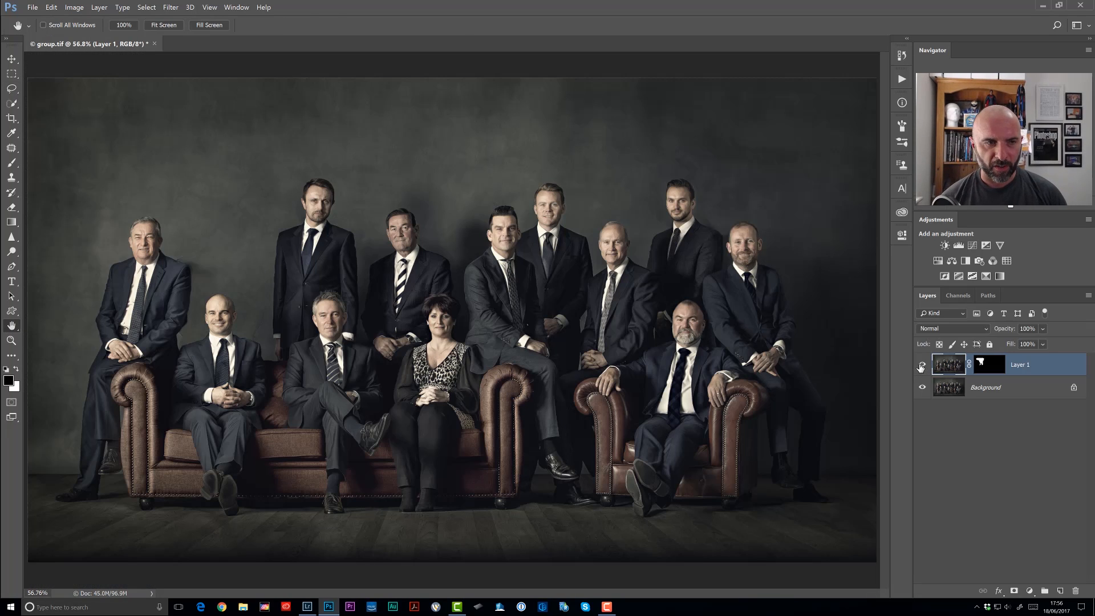
{"action": "left_click", "coordinate": [922, 365]}
{"action": "left_click", "coordinate": [921, 365]}
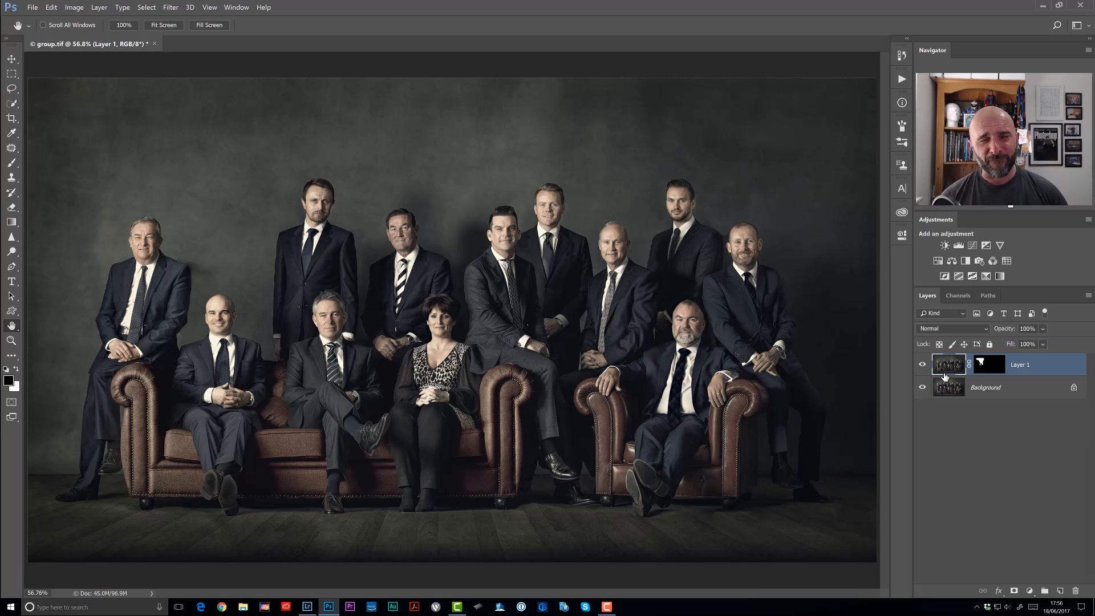